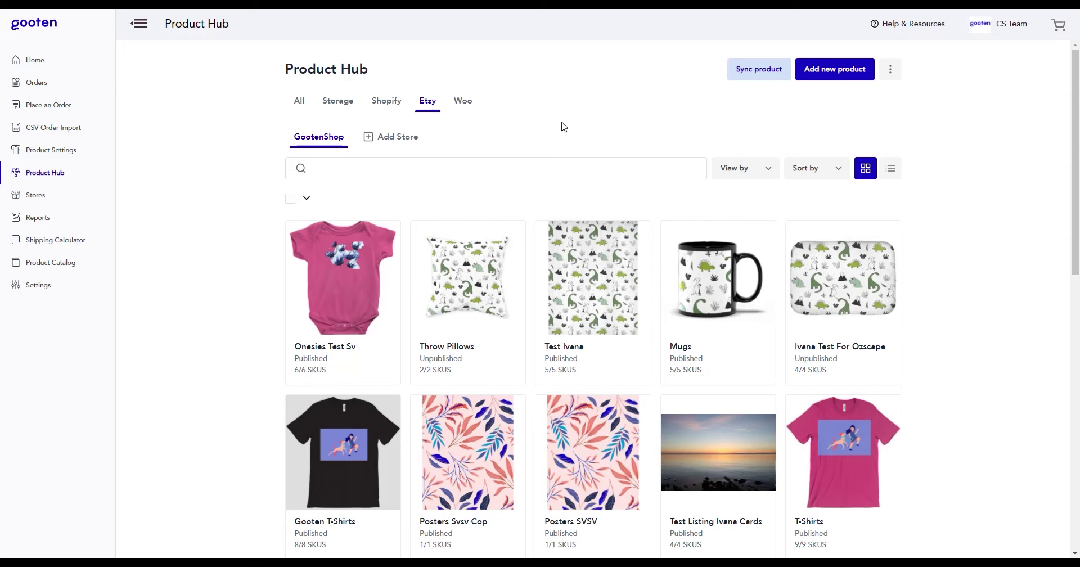
Select the Gooten Canvas Test listing from the Etsy store and start syncing it.
click(762, 80)
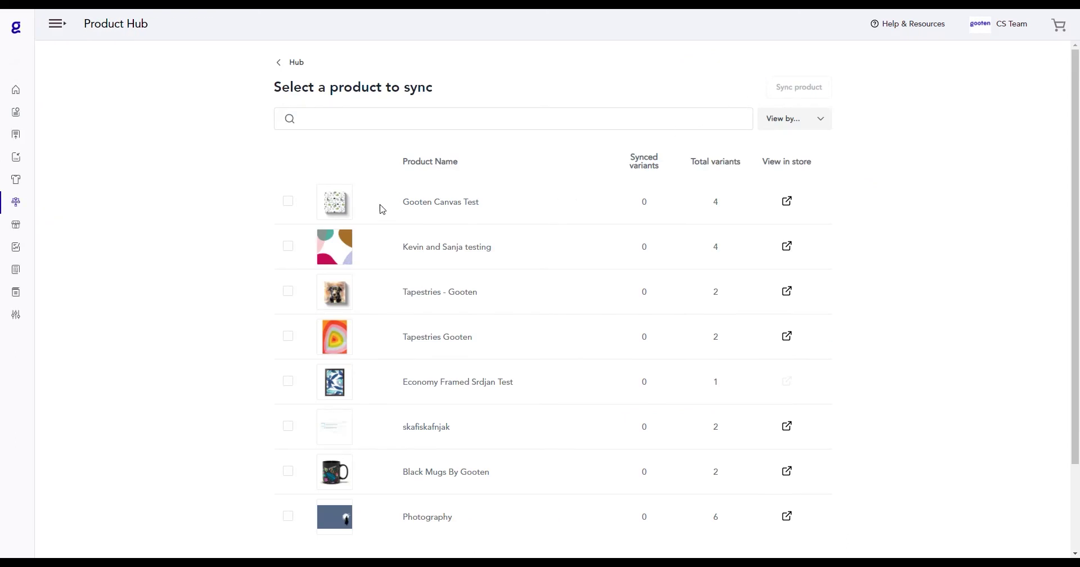
click(292, 203)
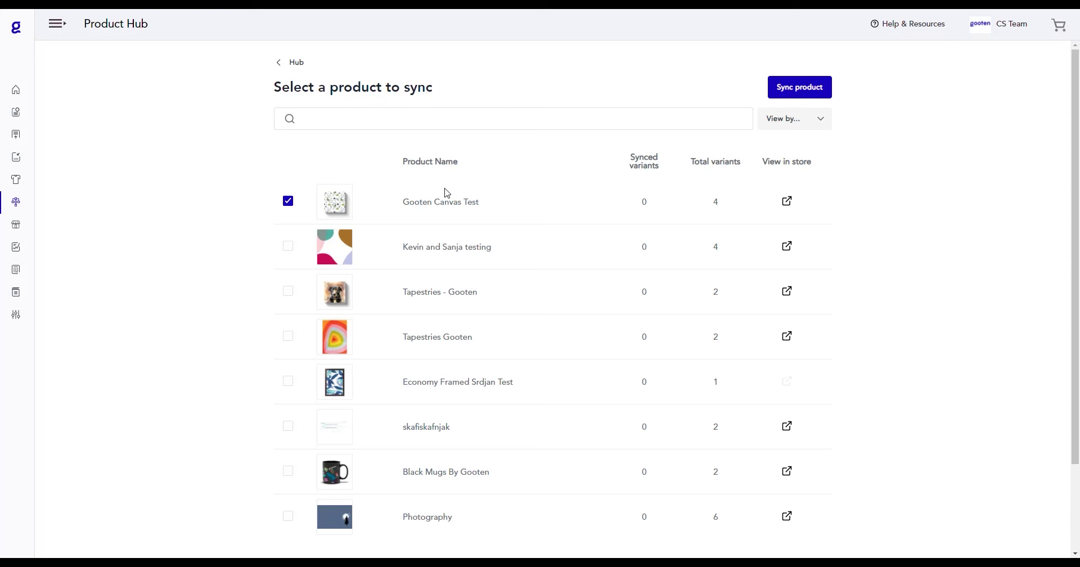
click(800, 90)
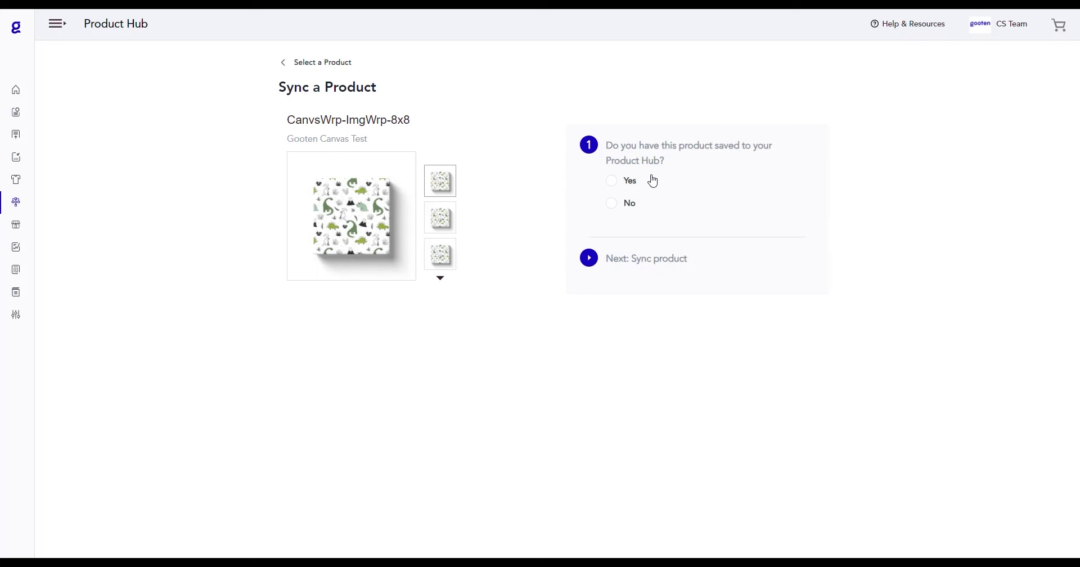
Mark the listing as not saved in Product Hub and search the catalogue for 'canvas'.
click(612, 205)
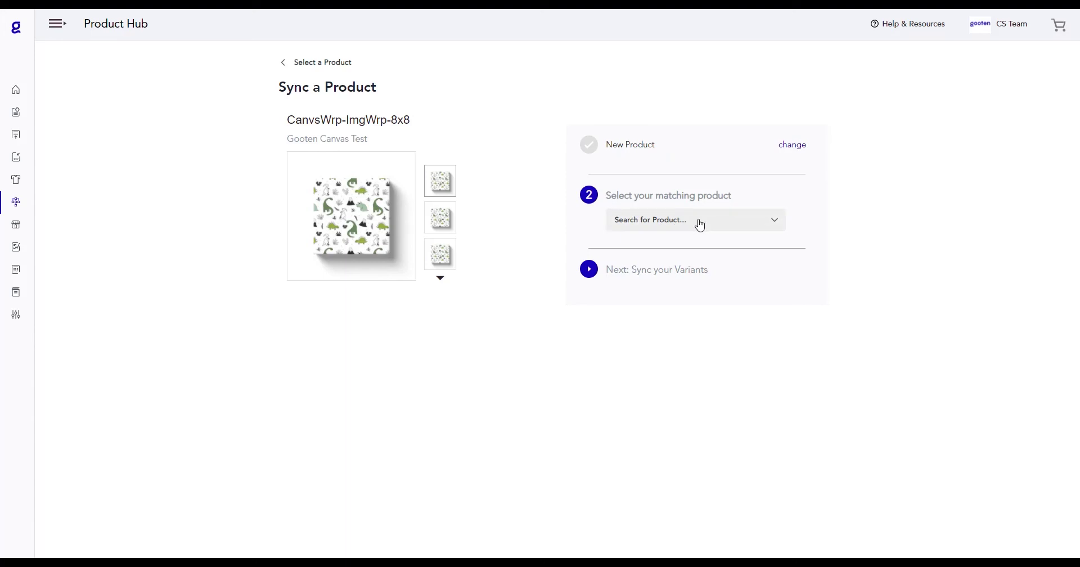
click(722, 221)
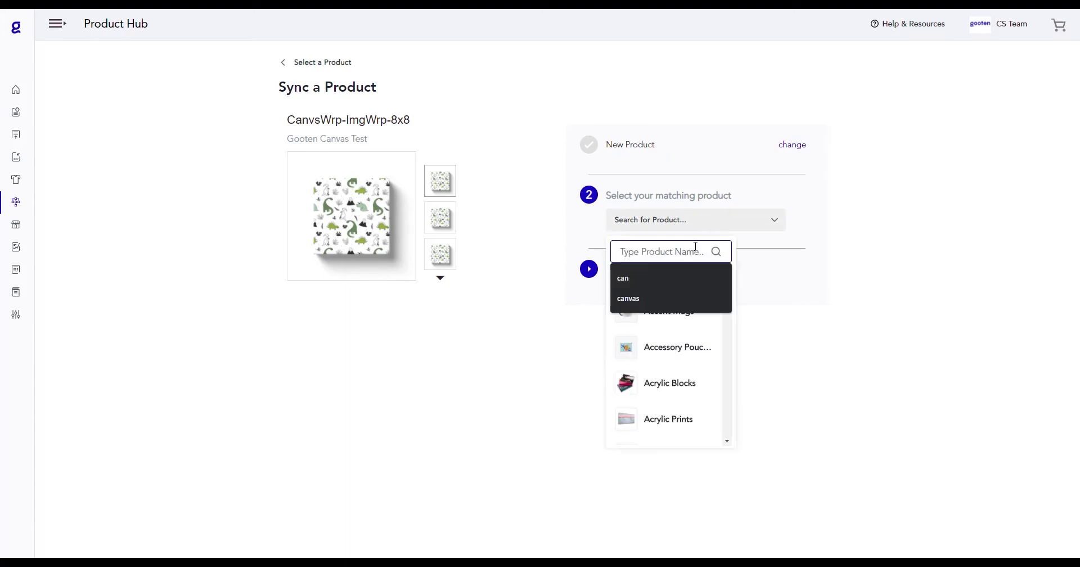
click(663, 298)
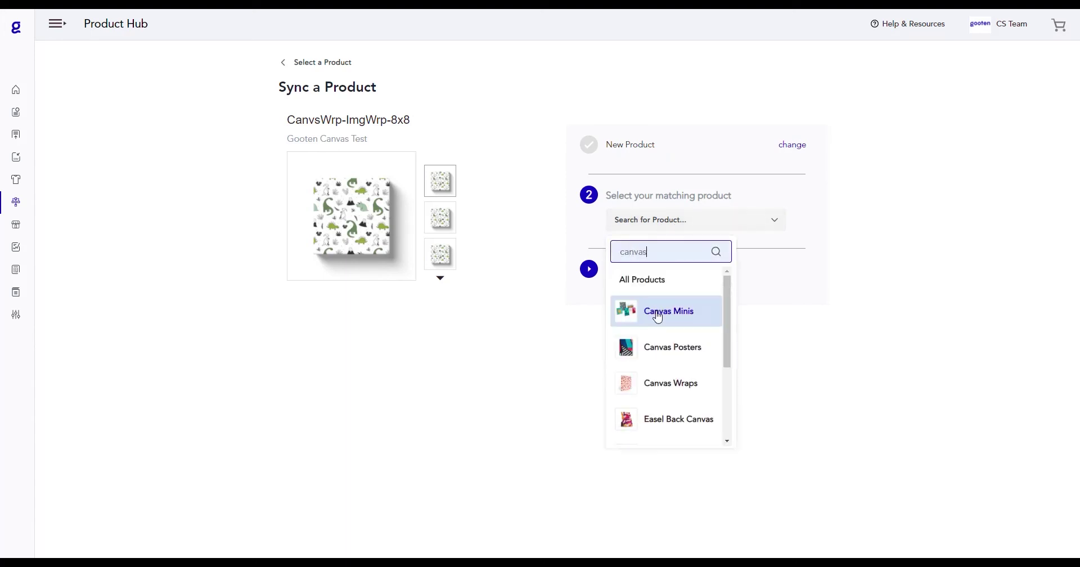
Pick Canvas Wraps as the matching product and filter its variants to 8x8 inch.
click(680, 385)
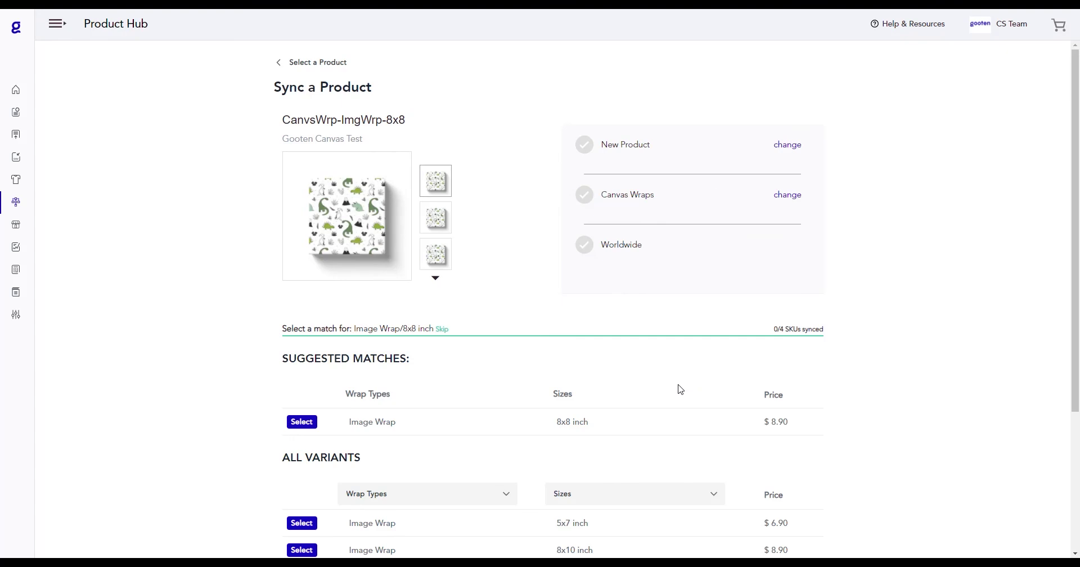
scroll(681, 388, down, 1)
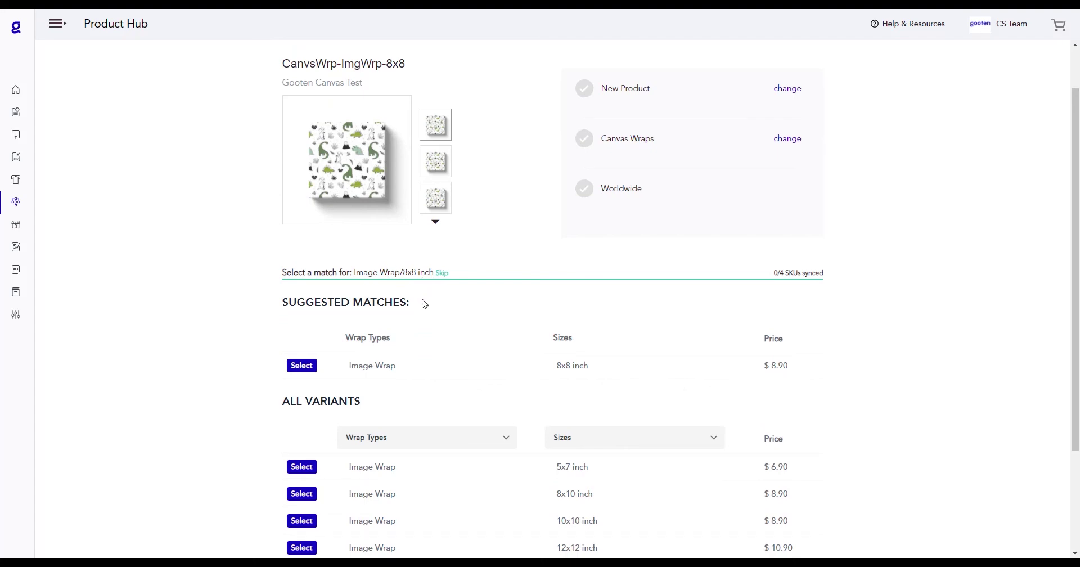
scroll(425, 304, down, 2)
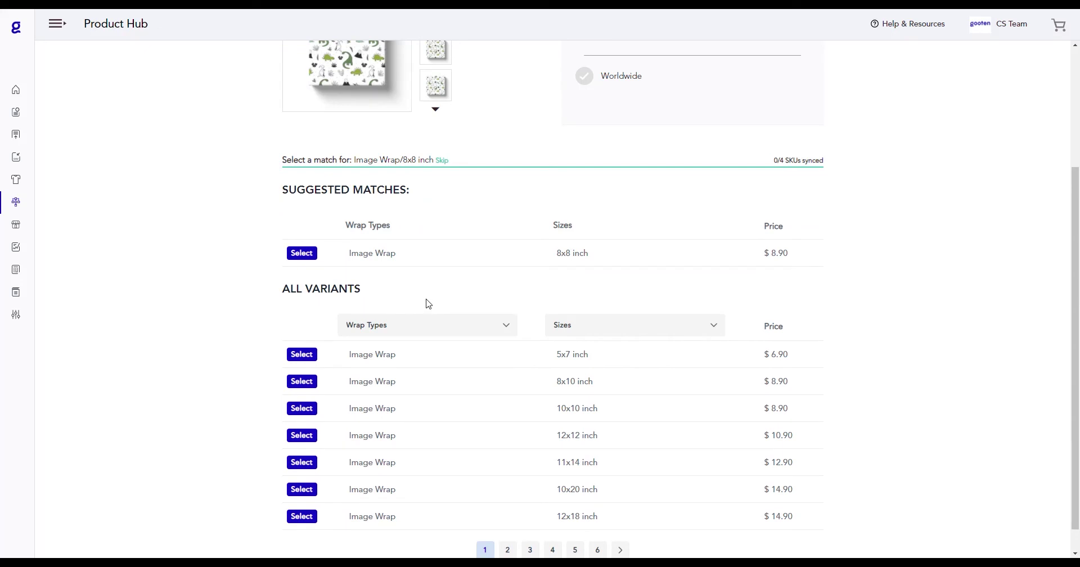
click(599, 328)
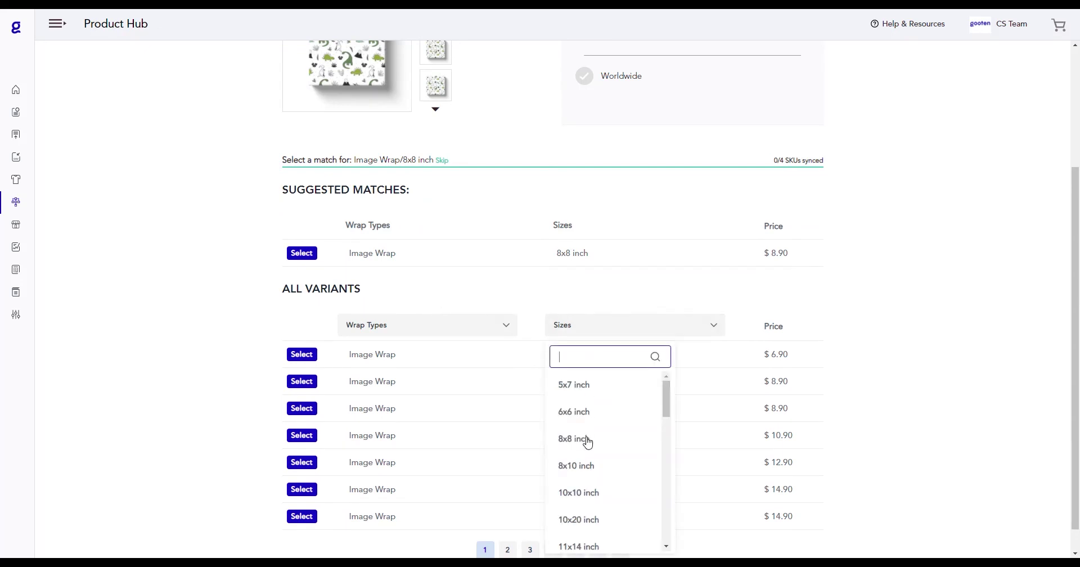
click(587, 441)
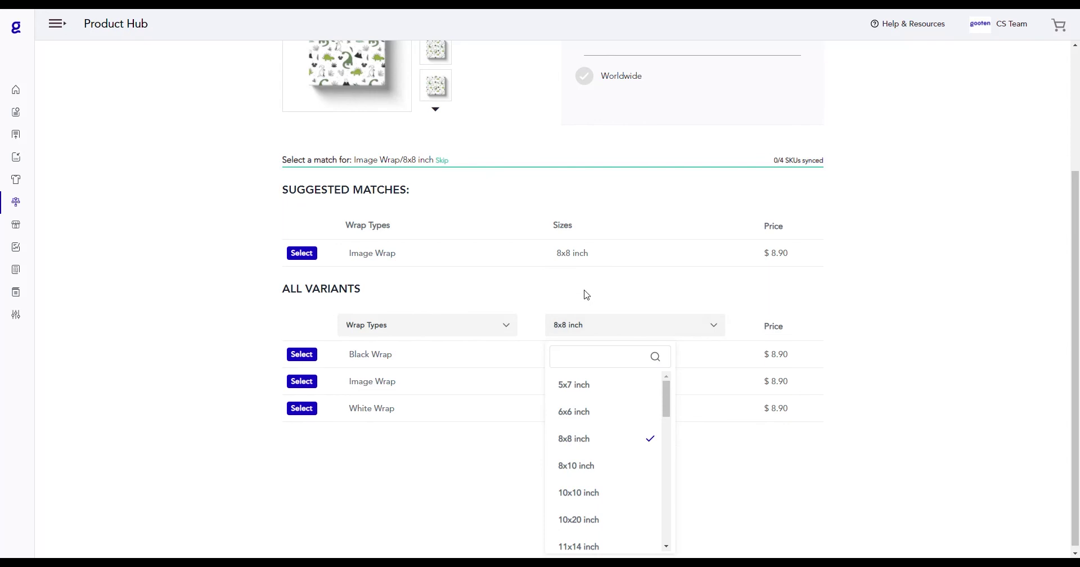
scroll(587, 294, up, 2)
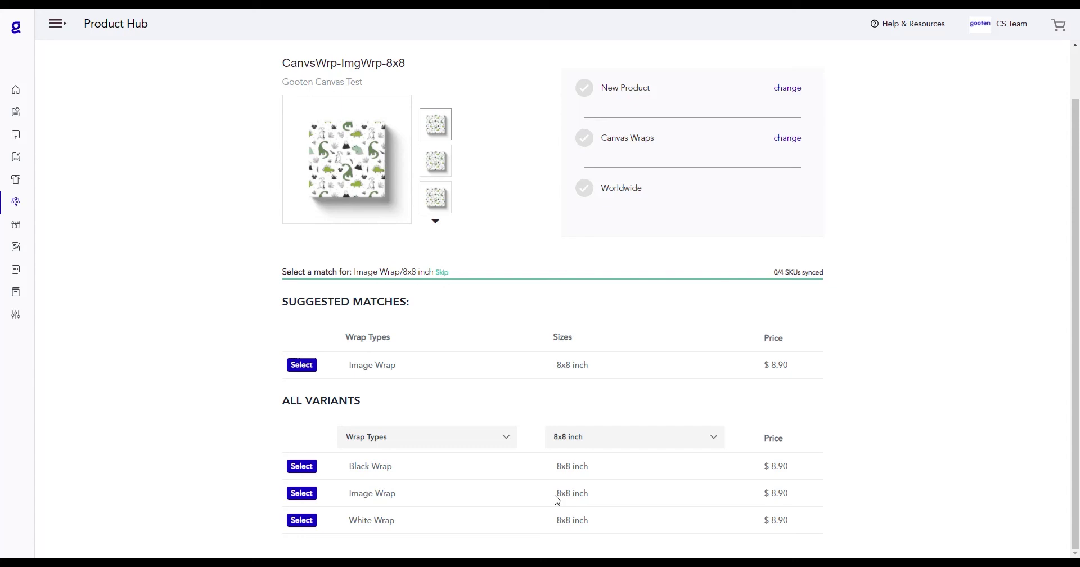
Match the four variants to Image Wrap 8x8, Image Wrap 8x10, White Wrap 8x8 and White Wrap 8x10.
click(304, 496)
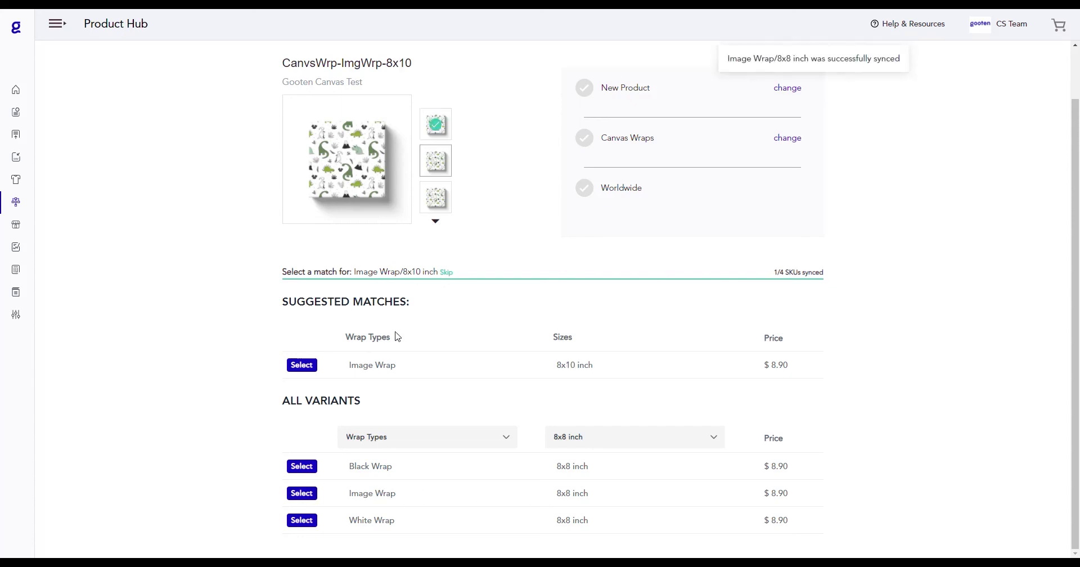
double_click(405, 272)
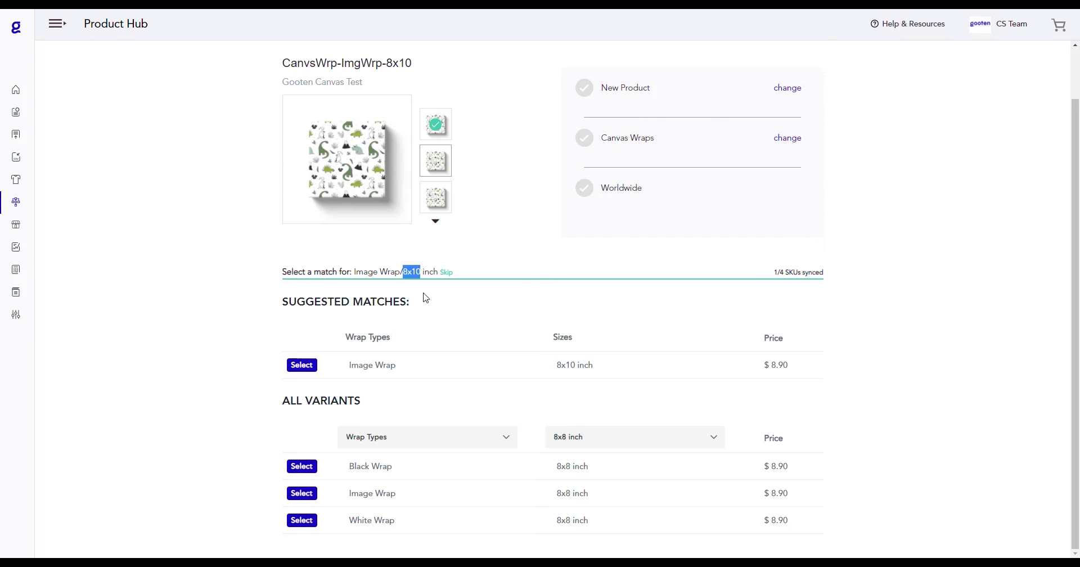
click(426, 298)
click(297, 366)
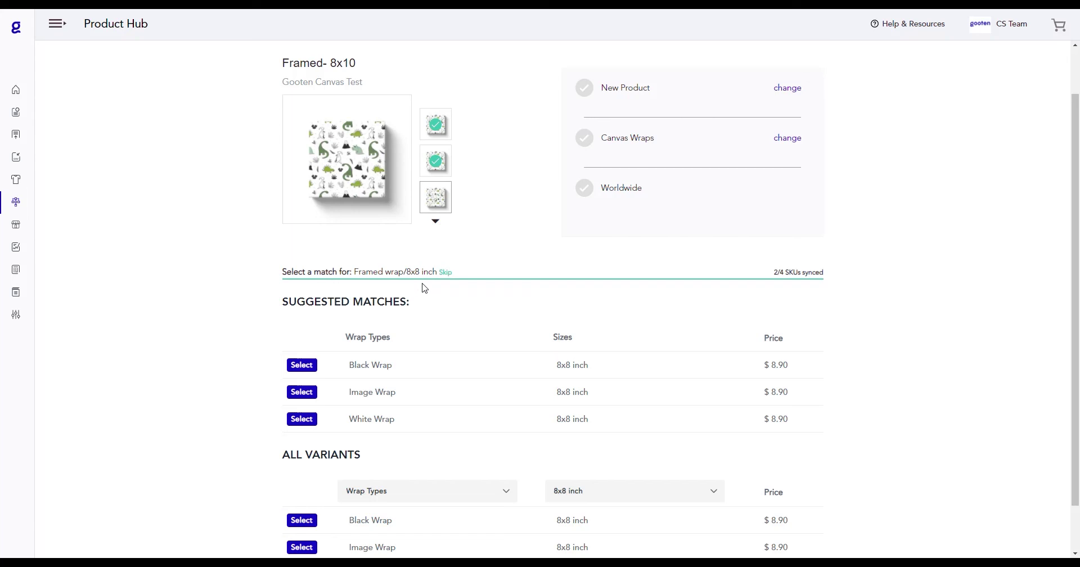
click(303, 419)
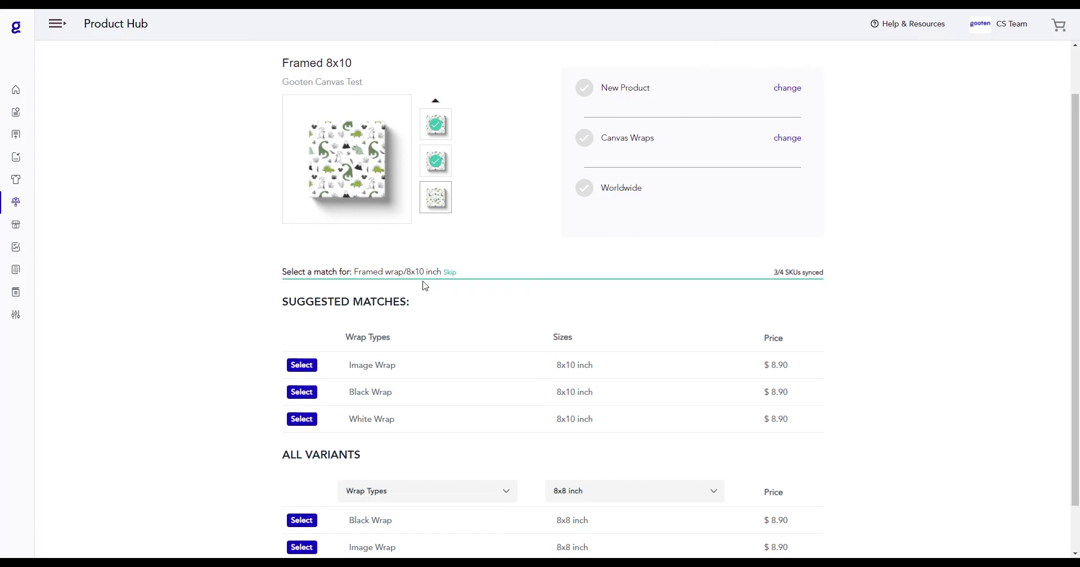
click(304, 420)
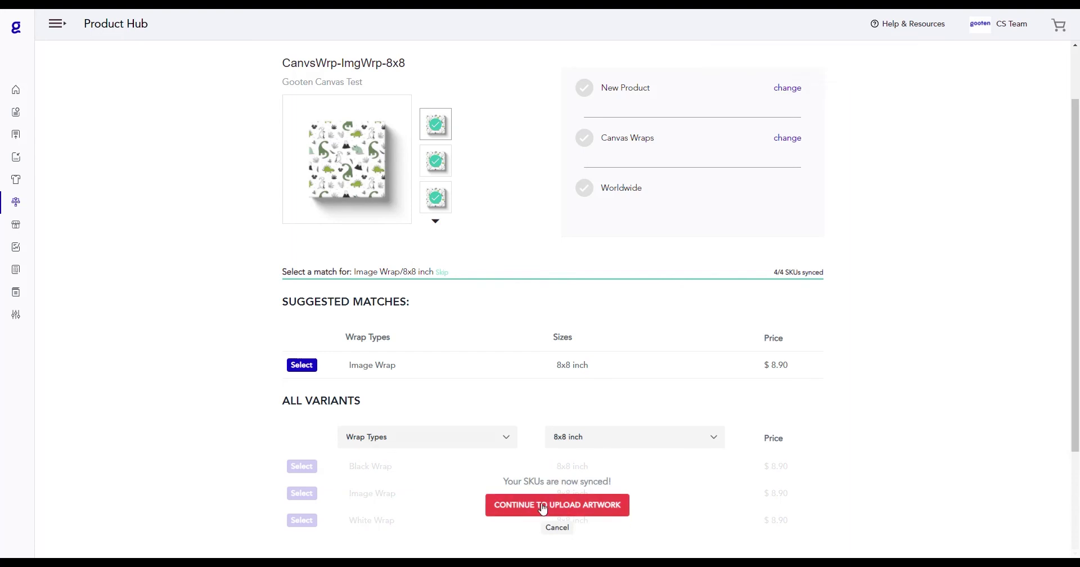
Bulk-apply the green dinosaur pattern artwork to all four wraps and preview it on each variant.
click(624, 509)
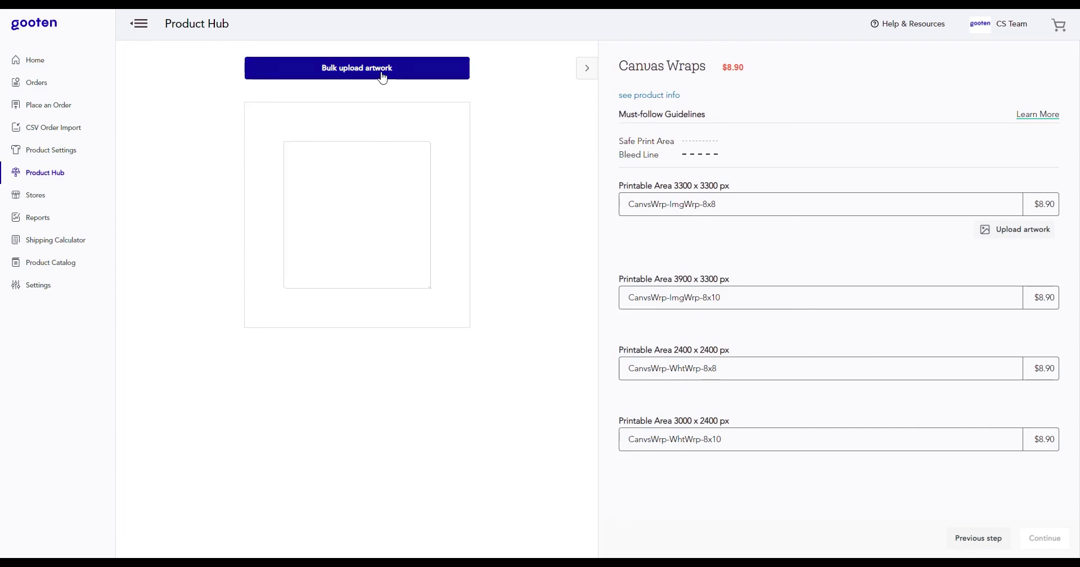
click(383, 74)
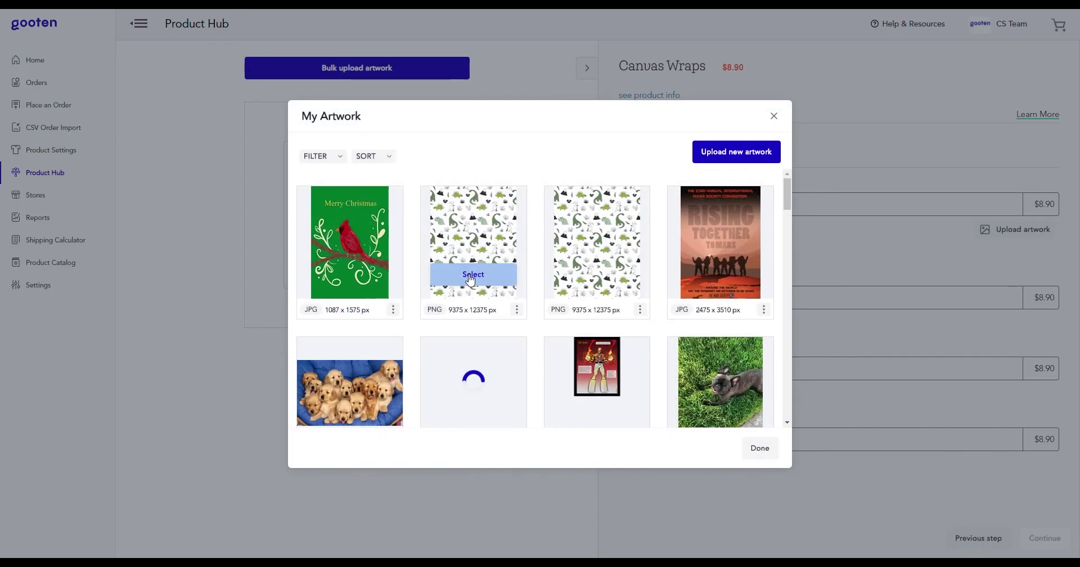
click(472, 279)
click(670, 295)
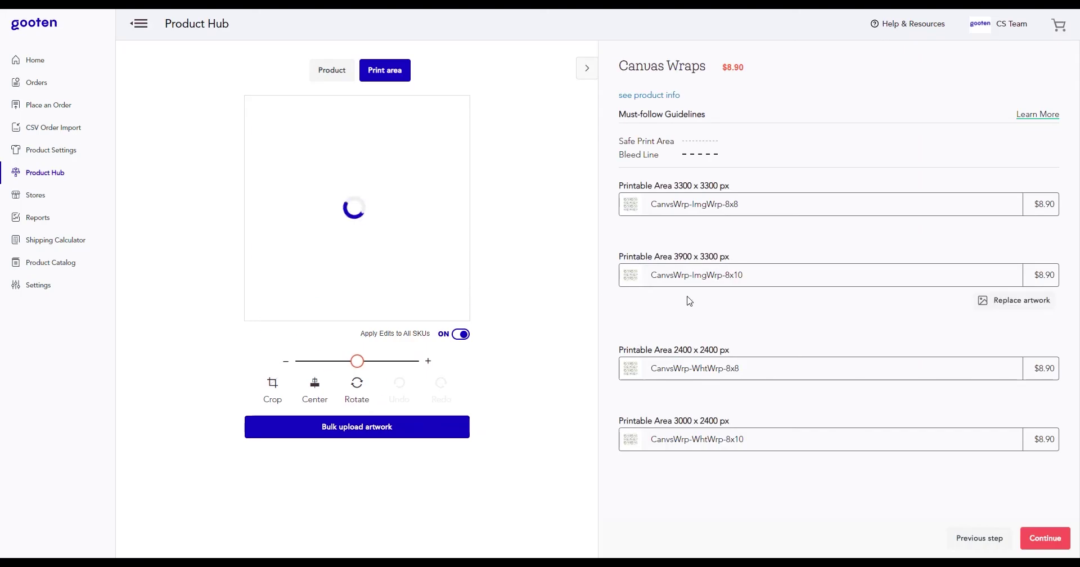
click(697, 374)
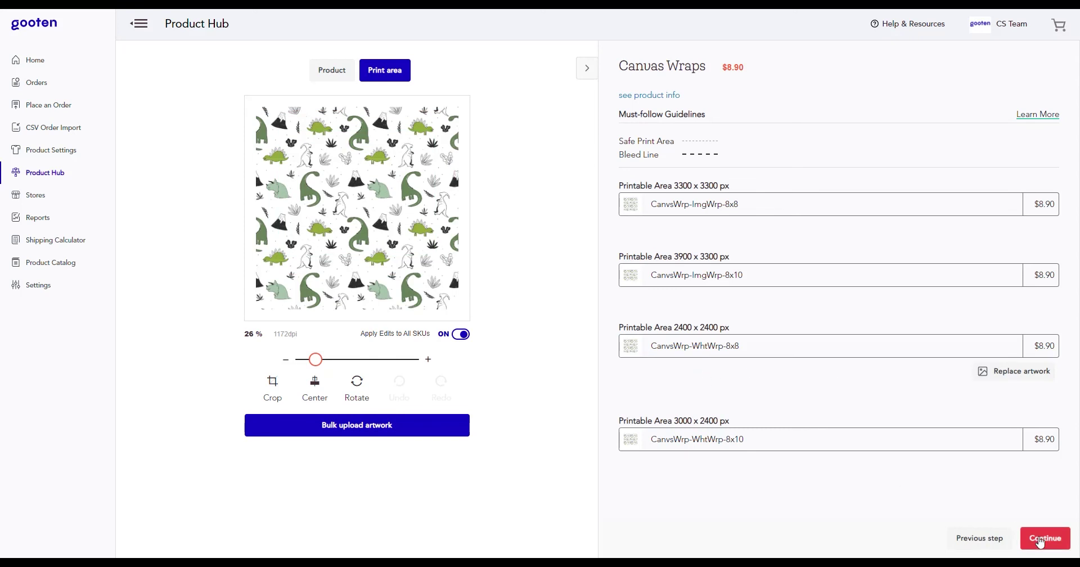
Generate the four dinosaur-pattern canvas wrap mockups, one marked Main.
click(1040, 541)
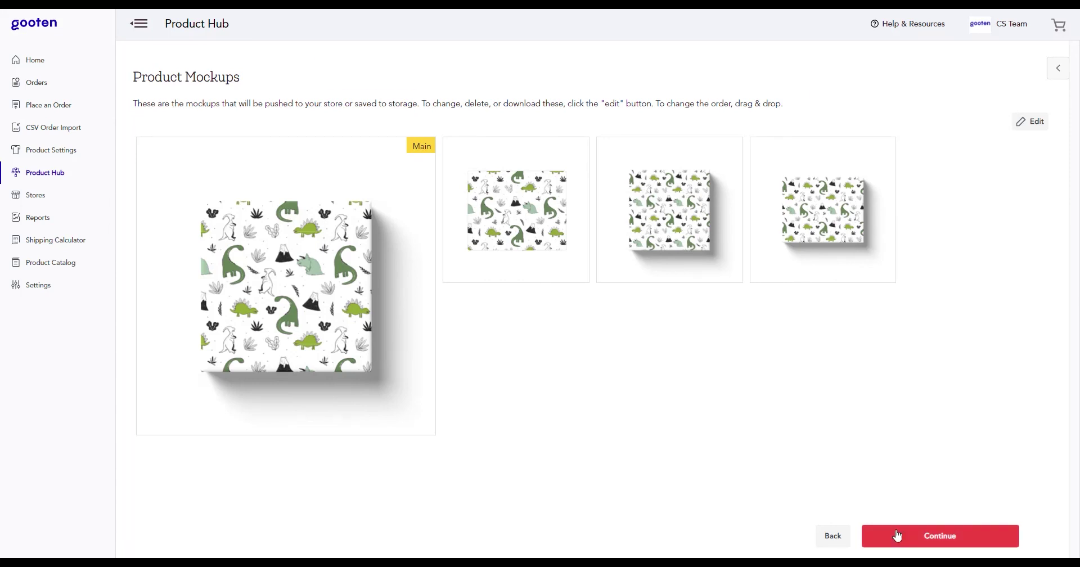
Go to Product Details, enable 'Upload mockups to store', and scroll to Pricing.
click(898, 535)
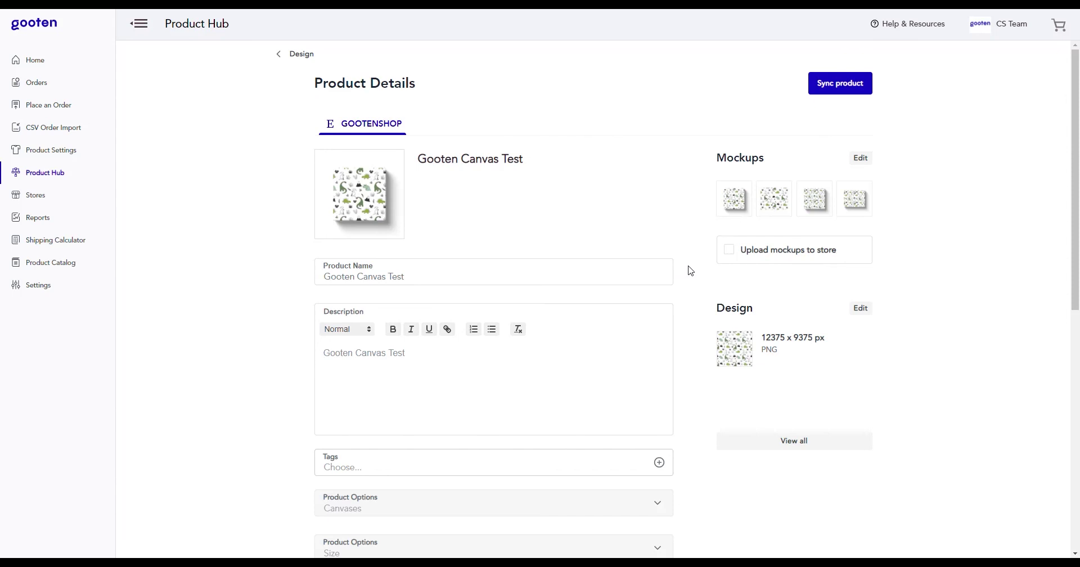
click(730, 251)
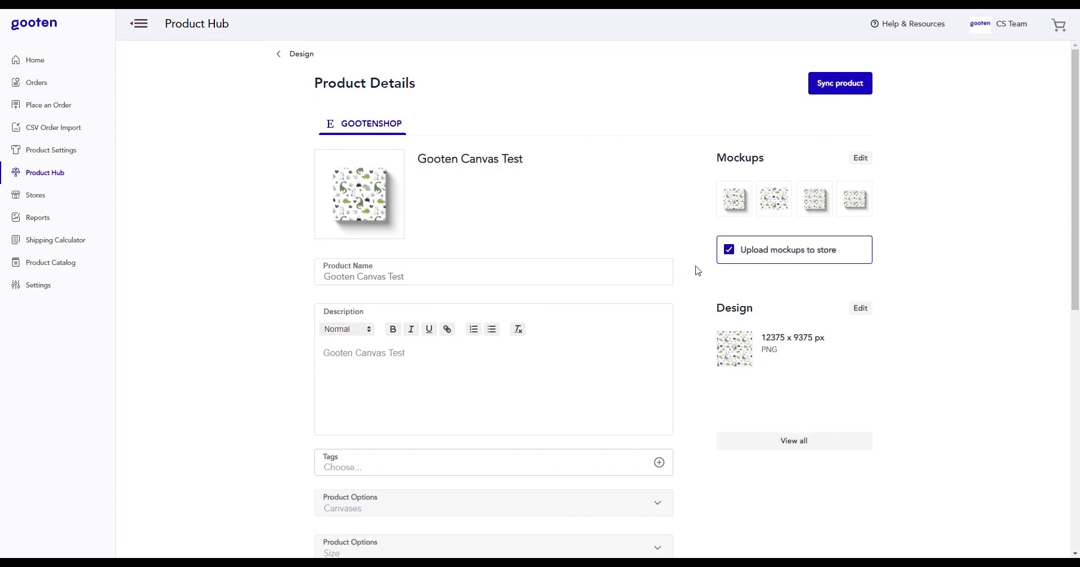
scroll(693, 273, down, 1)
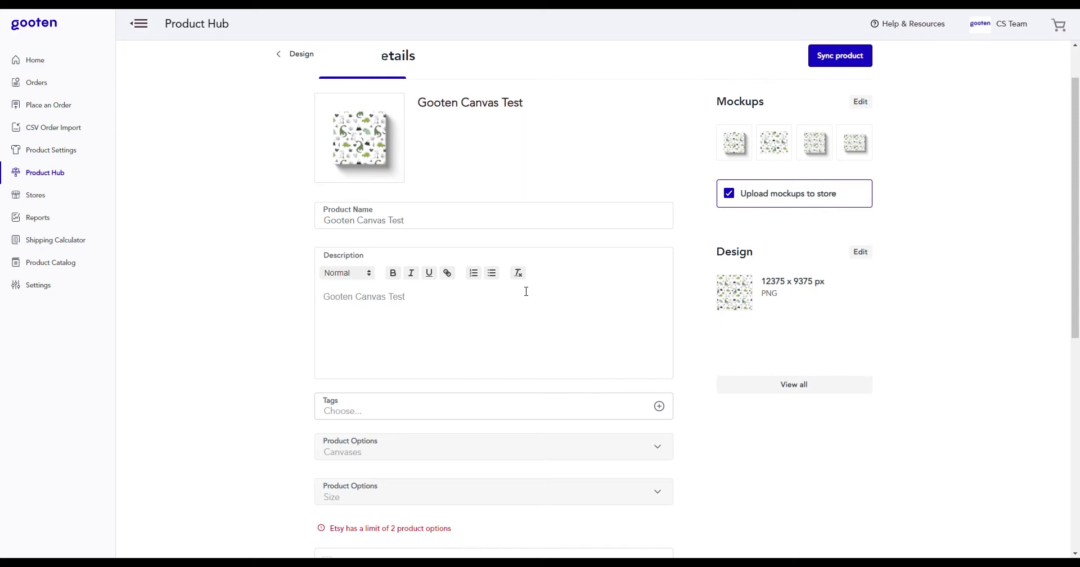
scroll(526, 291, down, 4)
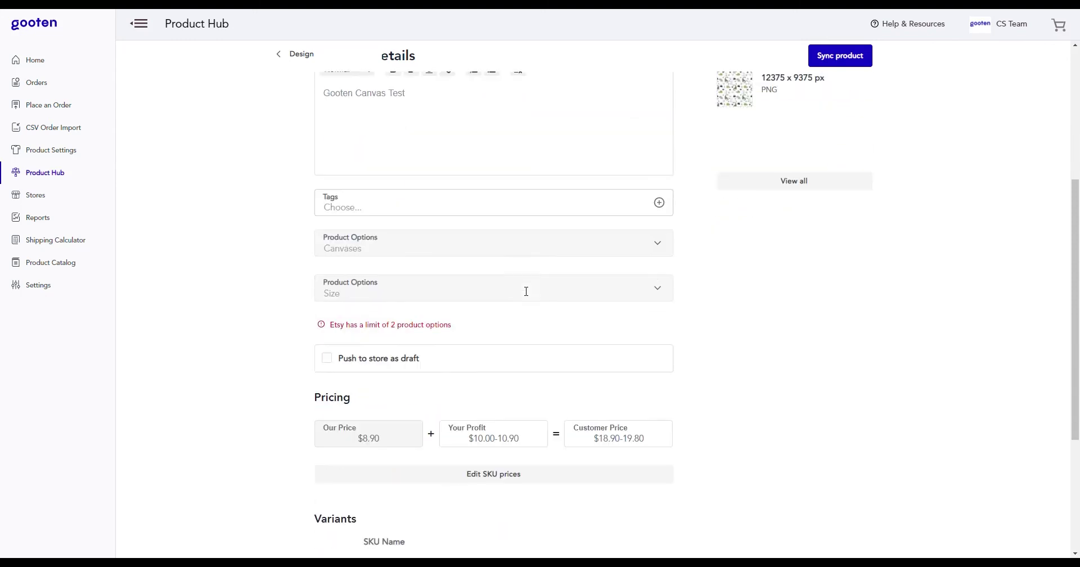
scroll(526, 291, down, 2)
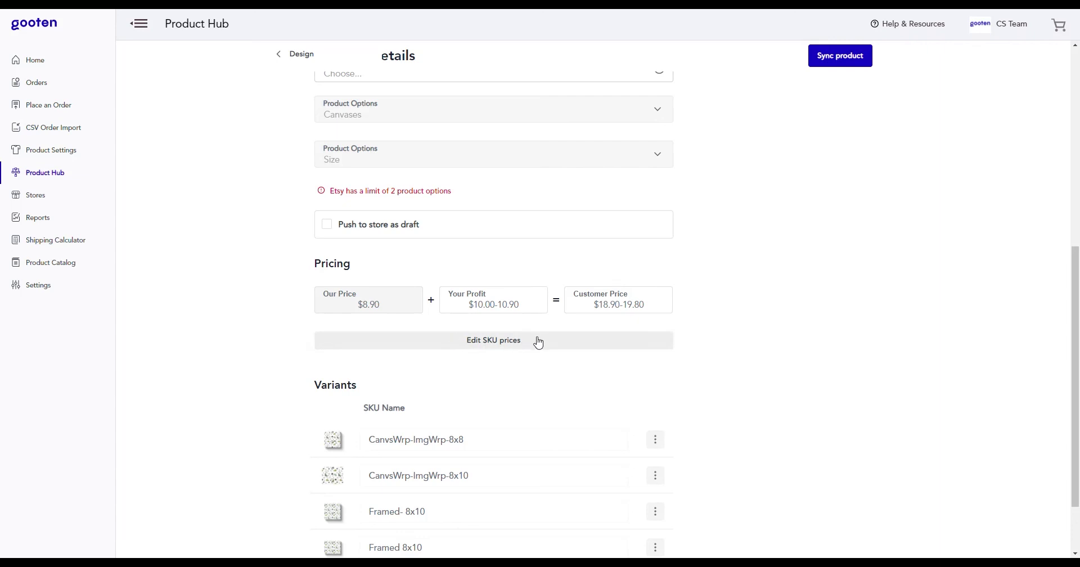
Raise the first two variants' profit by $1 in the SKU price editor, first to $11.00.
click(539, 341)
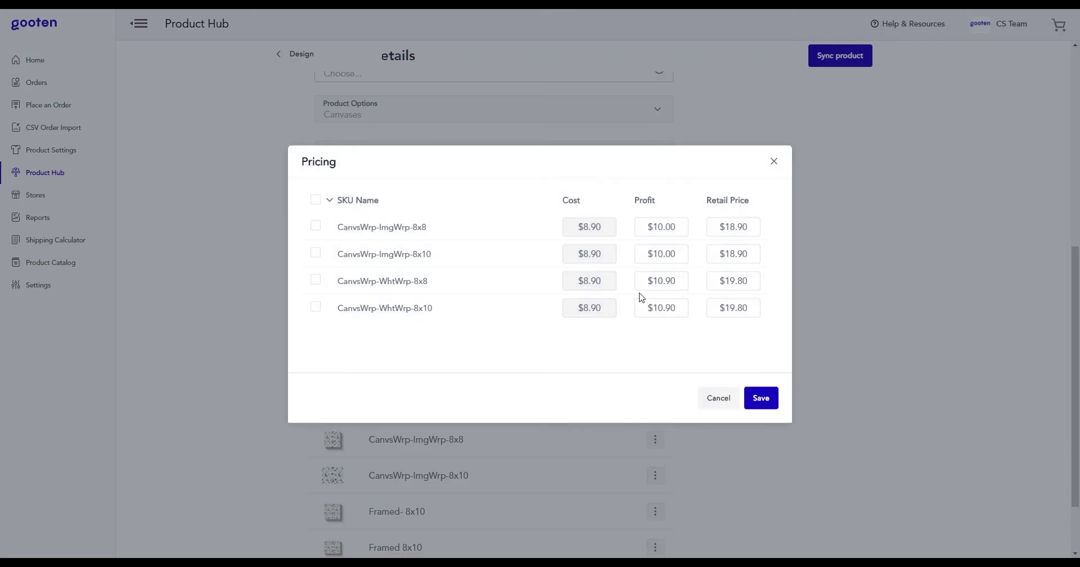
click(664, 227)
key(BackSpace)
text(1)
click(768, 231)
click(667, 253)
key(BackSpace)
text(1)
Raise the third and fourth variants' profit by $1, the last to $11.90, and save.
click(664, 280)
key(BackSpace)
text(1)
click(664, 307)
key(BackSpace)
text(1)
click(746, 326)
click(771, 398)
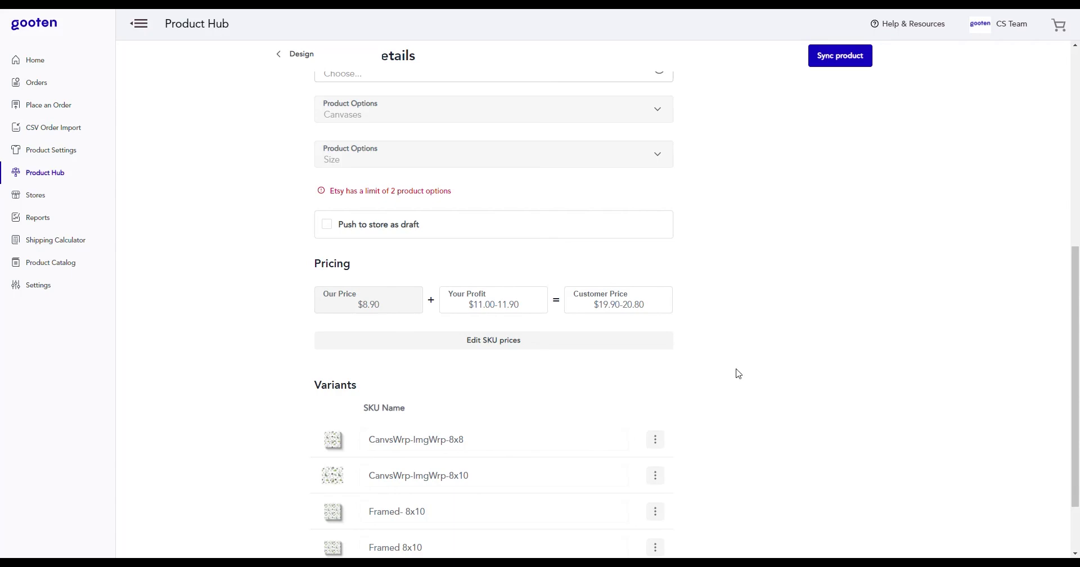
Review the variants and sync Gooten Canvas Test to the Etsy store.
scroll(707, 340, down, 2)
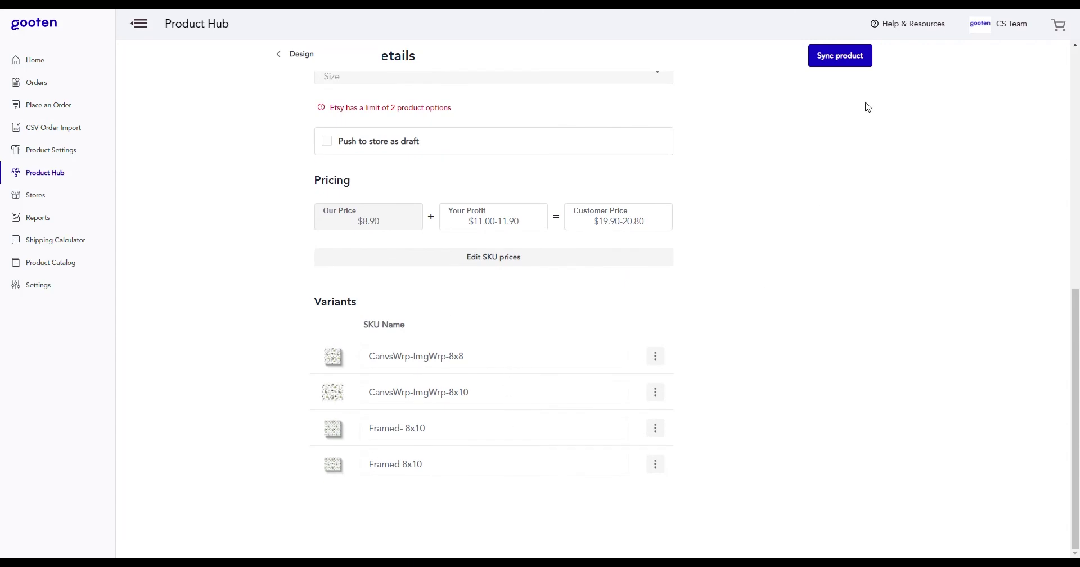
click(843, 60)
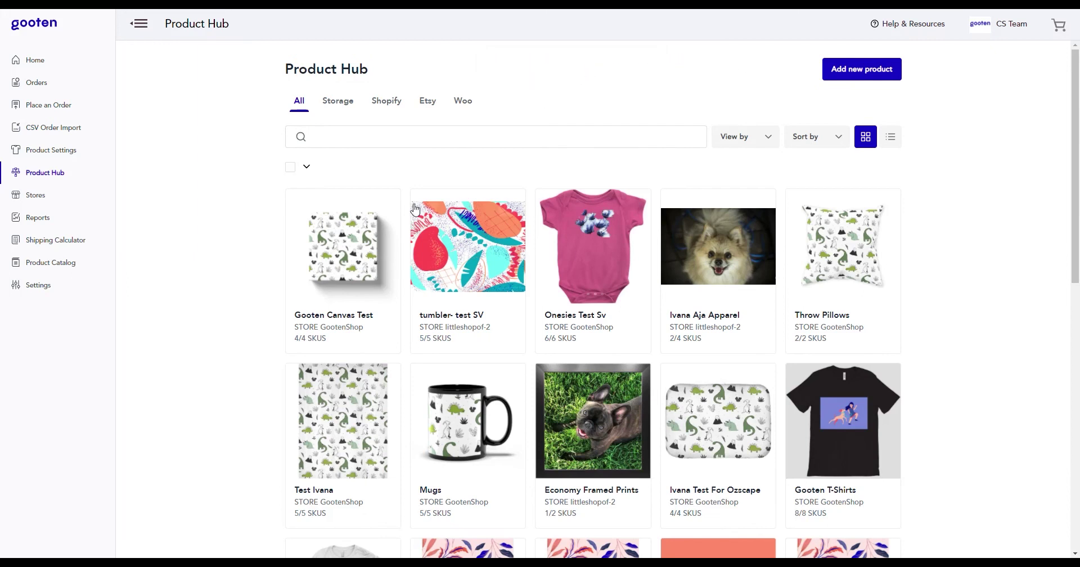
mouse_move(375, 249)
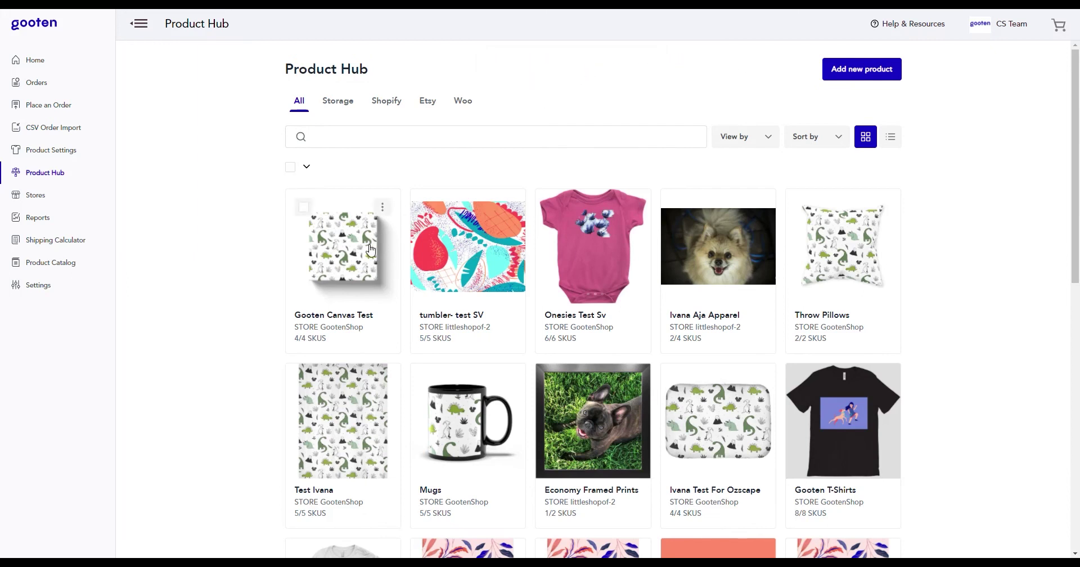